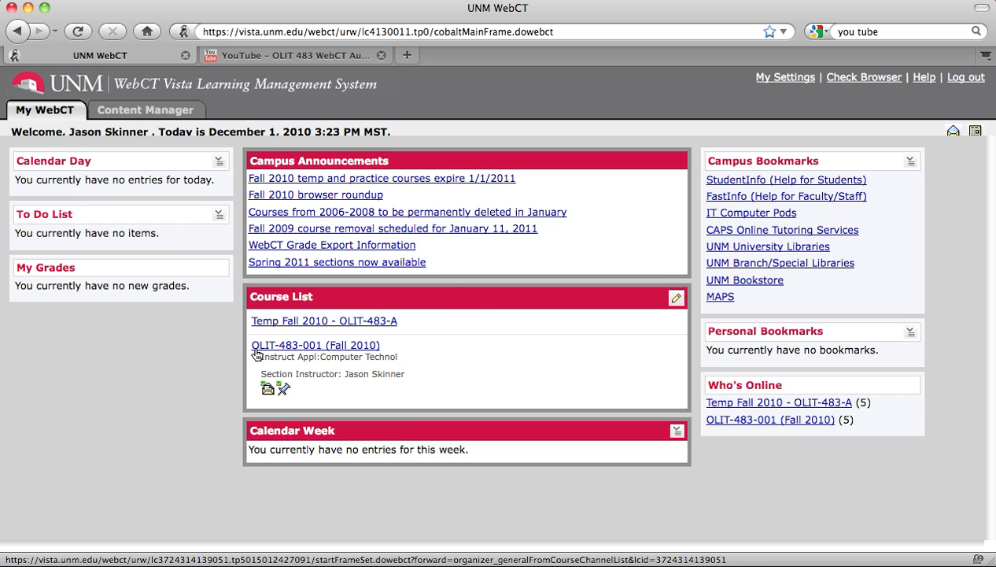
Open the Start Here page of the instructor's Demo Lesson for editing, in the Build view of the Temp Fall 2010 - OLIT-483-A course.
left_click(285, 322)
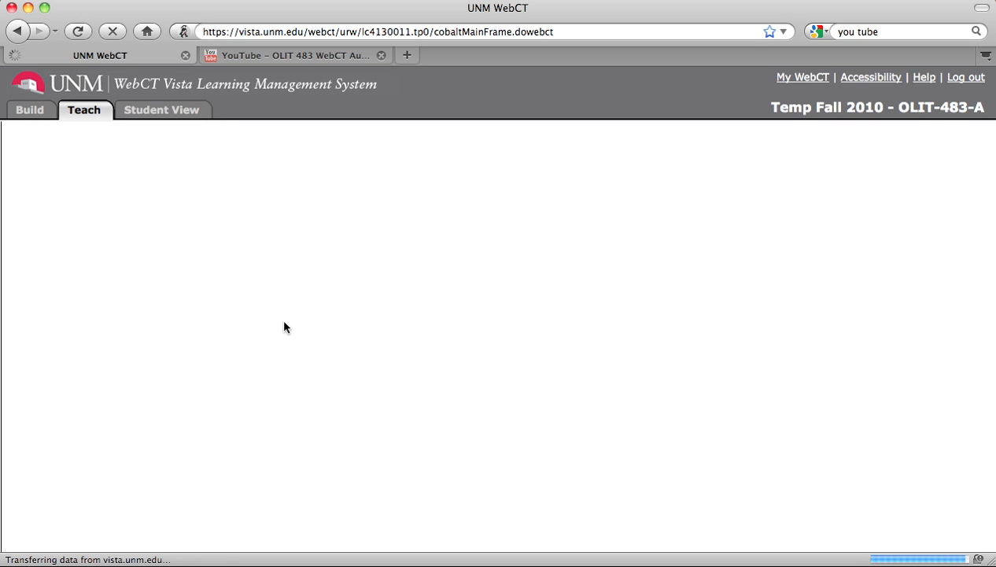
left_click(33, 115)
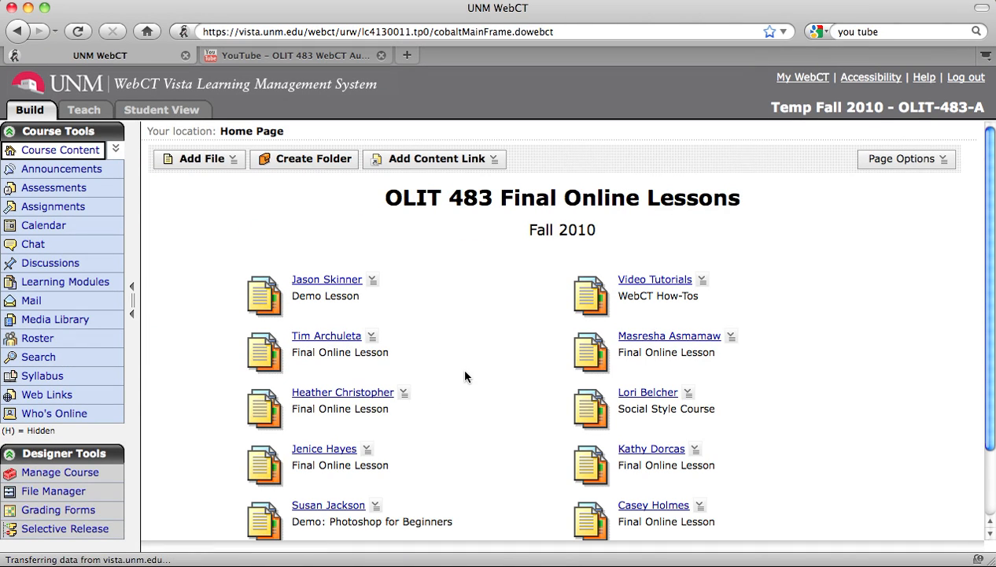
left_click(330, 281)
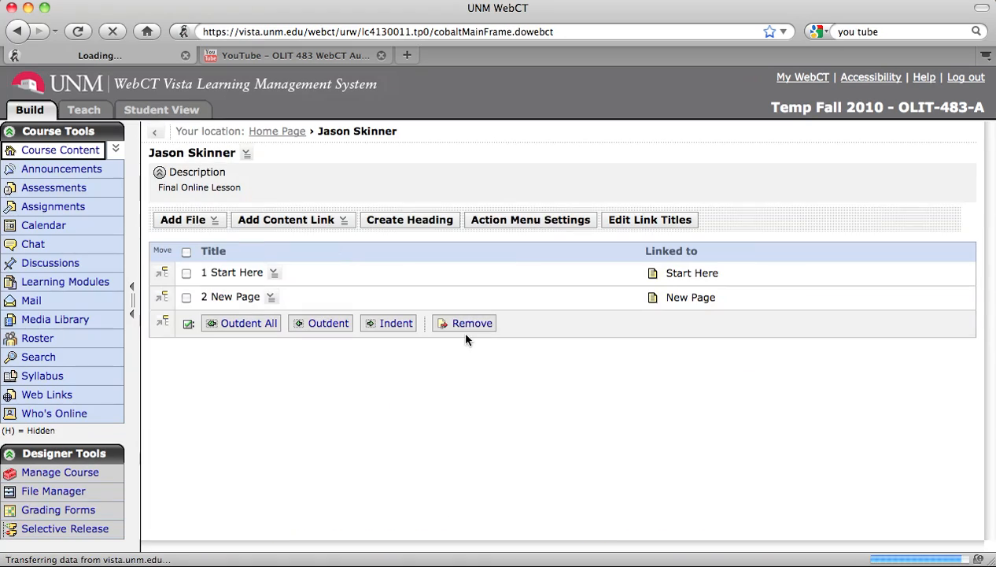
left_click(274, 274)
left_click(291, 297)
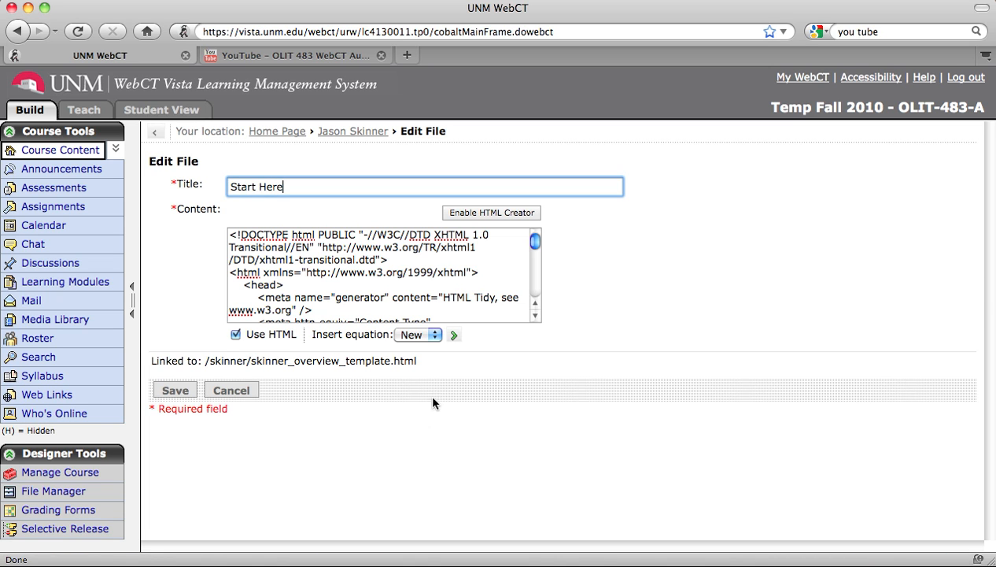
Enable the HTML Creator for the page content and detach it into a separate window enlarged to show more of the page.
left_click(471, 213)
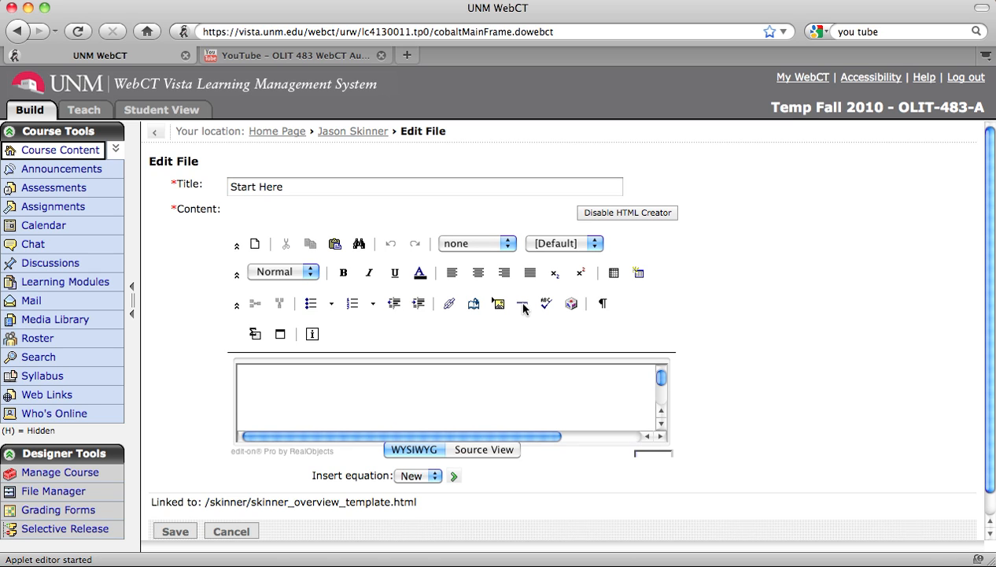
left_click(280, 335)
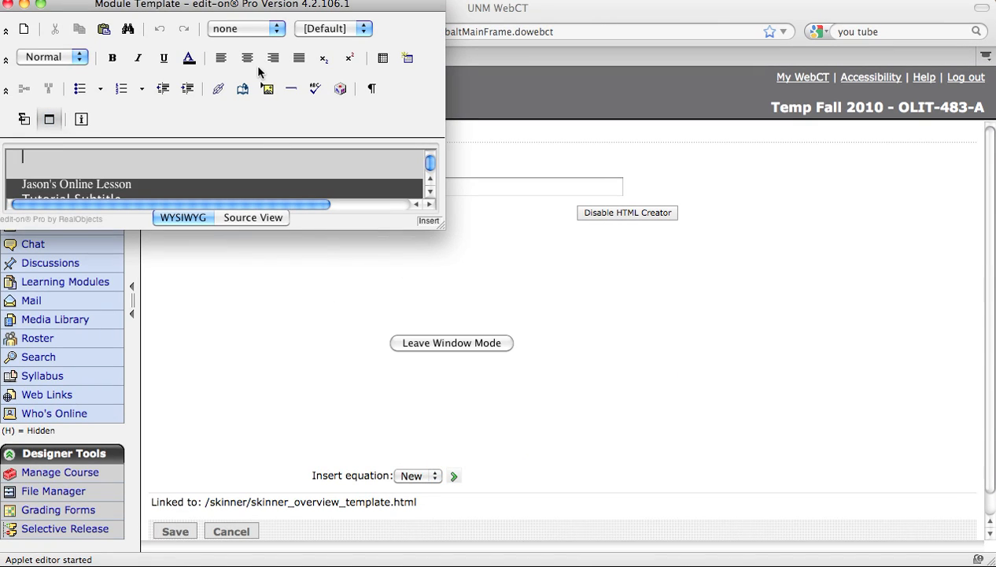
left_click_drag(202, 11, 256, 80)
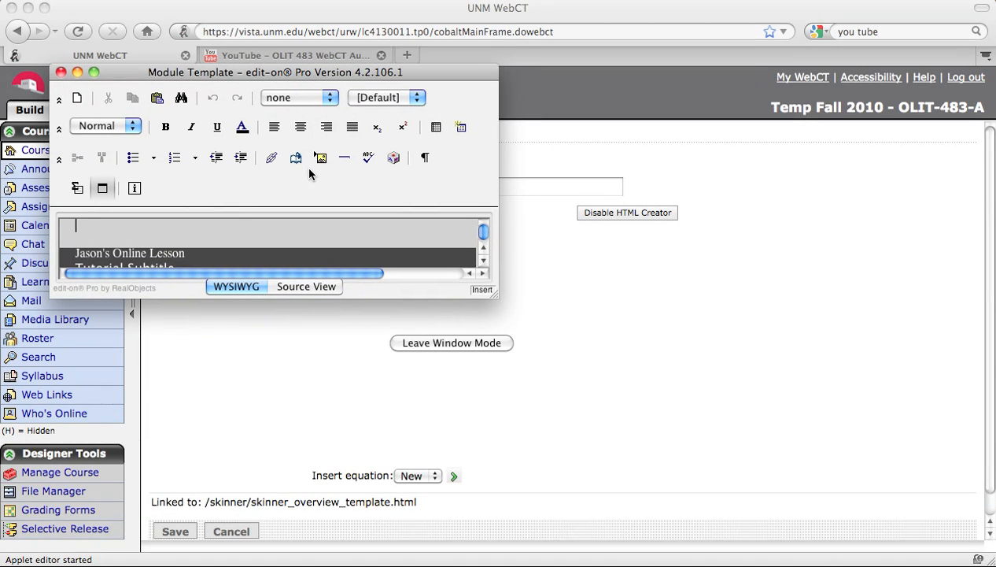
left_click_drag(494, 295, 664, 358)
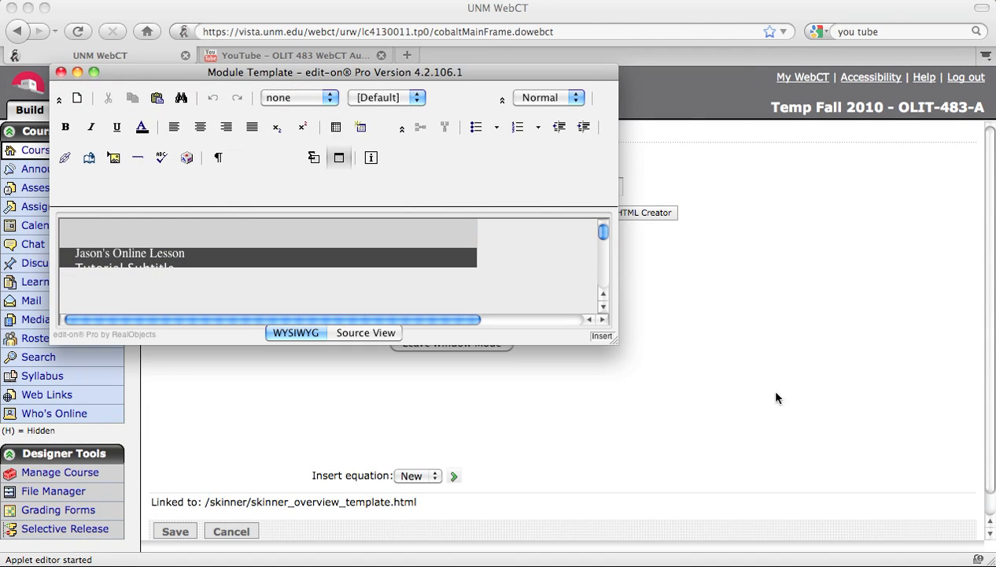
left_click_drag(776, 392, 852, 478)
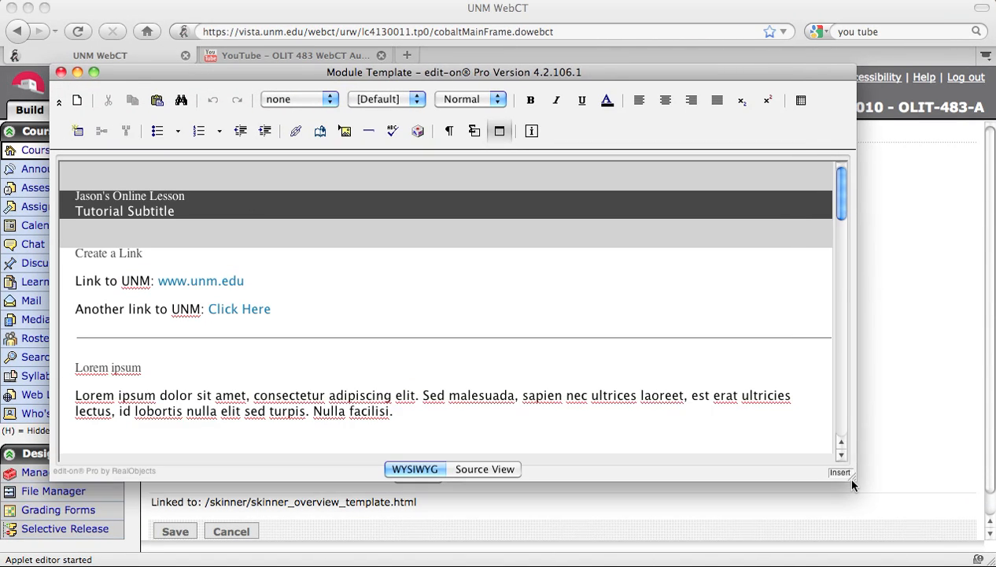
left_click_drag(626, 74, 627, 37)
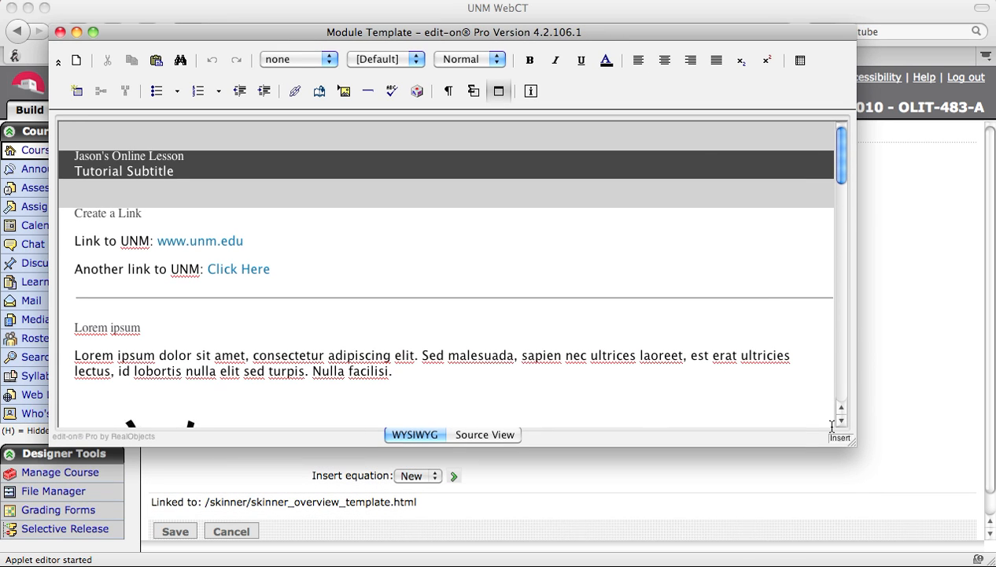
left_click_drag(852, 438, 851, 513)
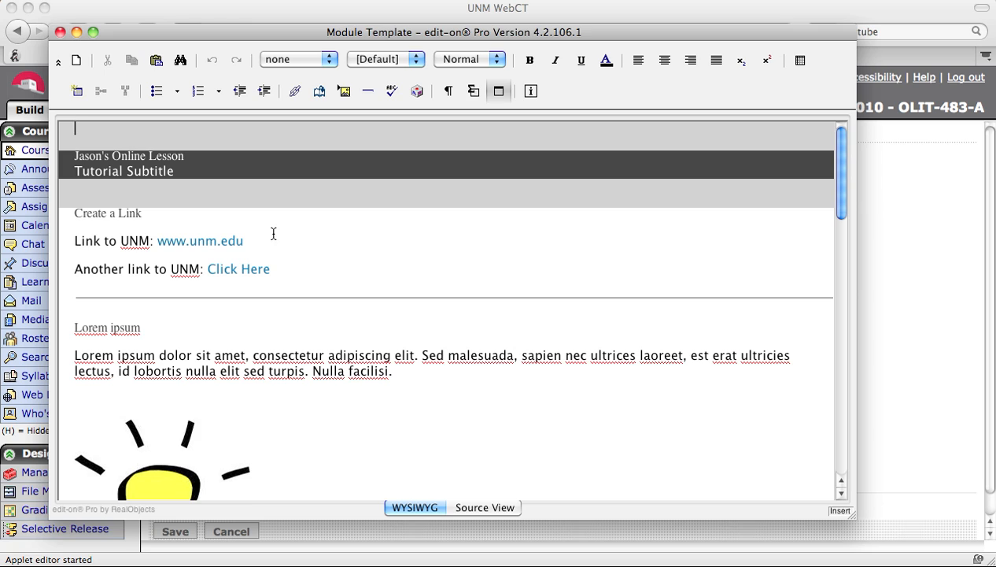
Add a line reading "Editing" below the Lorem ipsum paragraph, above the light bulb image, with a blank line before it.
left_click(76, 215)
scroll(360, 220, "down", 3)
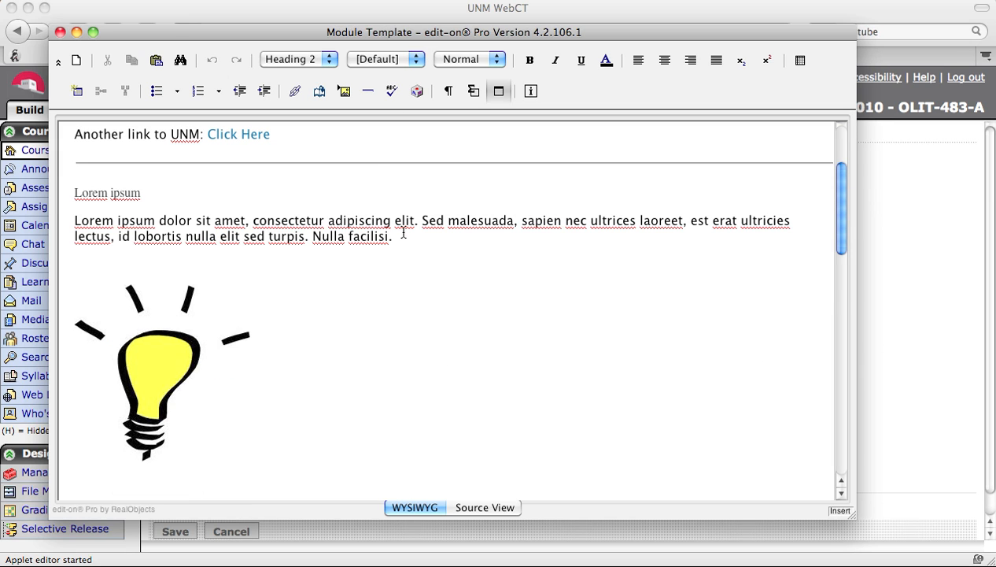
left_click(402, 241)
key("Return")
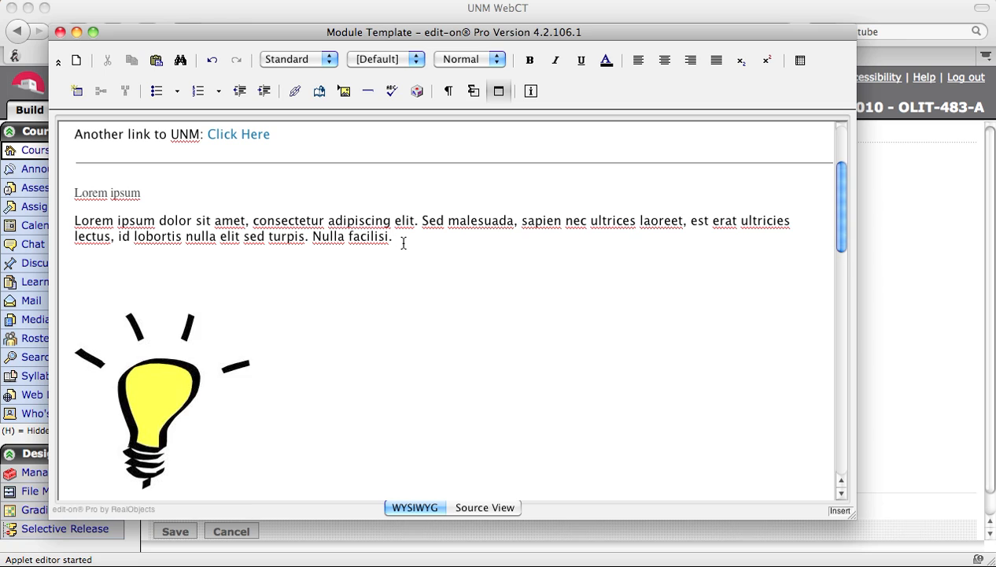
key("Return")
type("Editing")
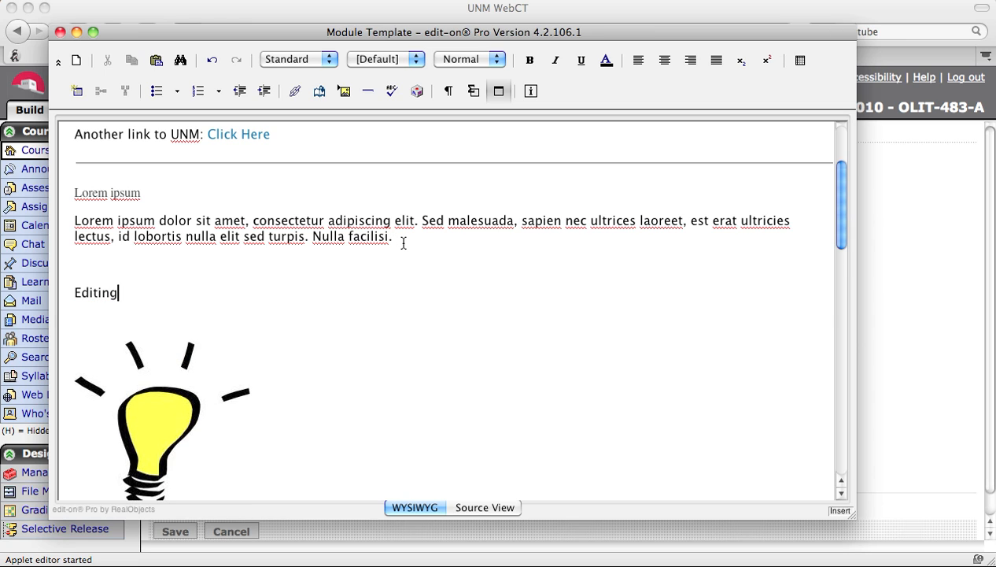
Format the "Editing" line above the light bulb image as Heading 1.
left_click_drag(120, 292, 76, 295)
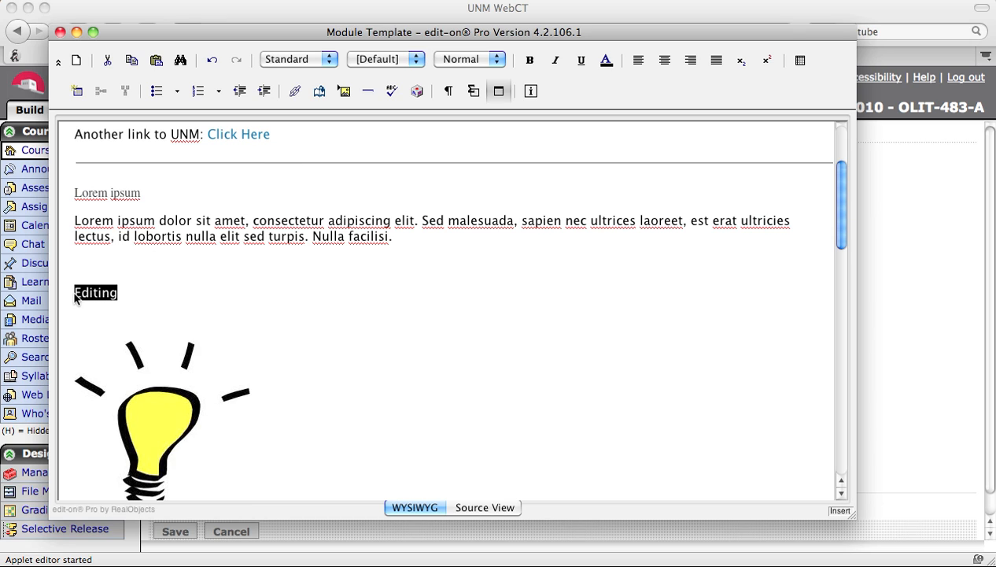
left_click(327, 60)
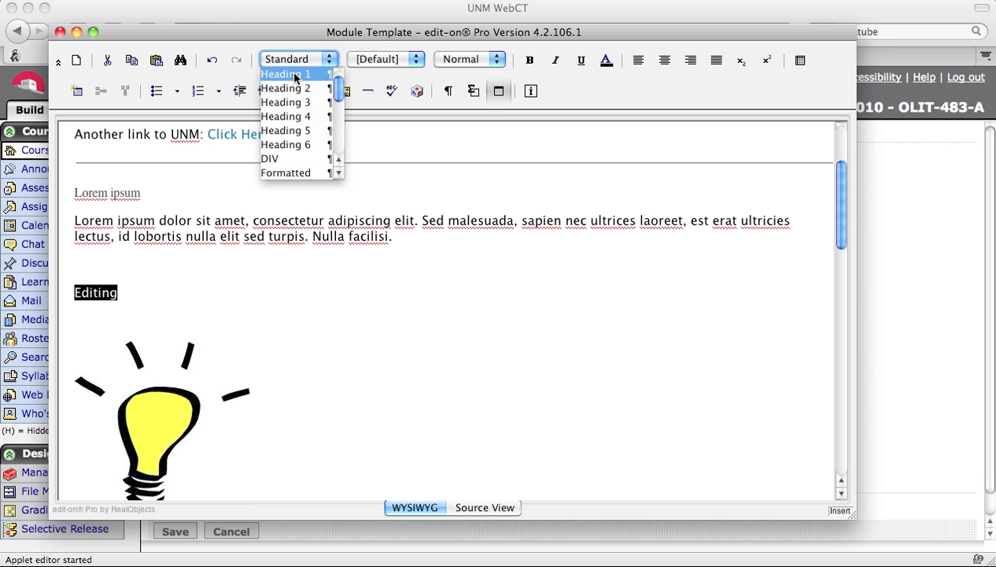
left_click(132, 305)
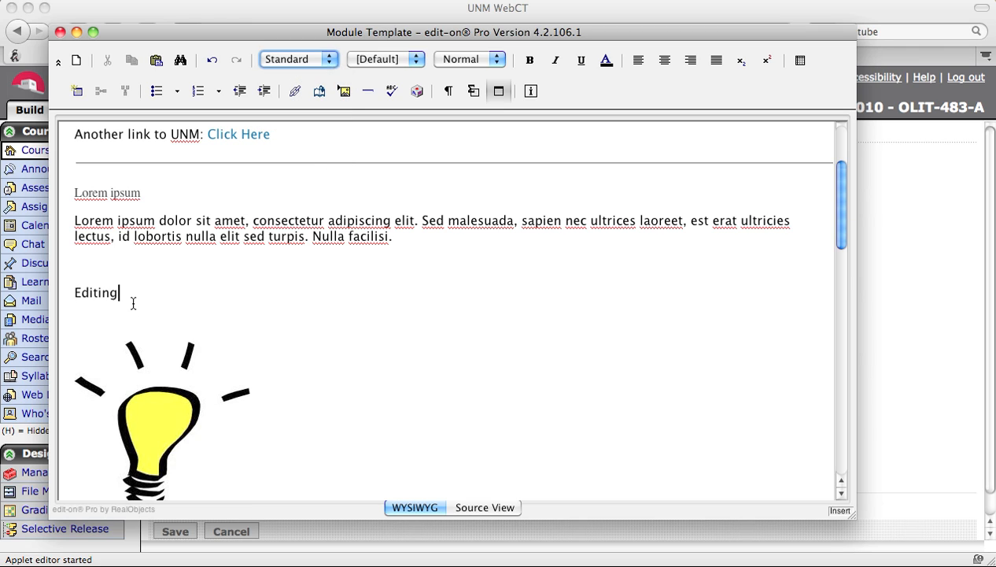
left_click_drag(131, 299, 75, 296)
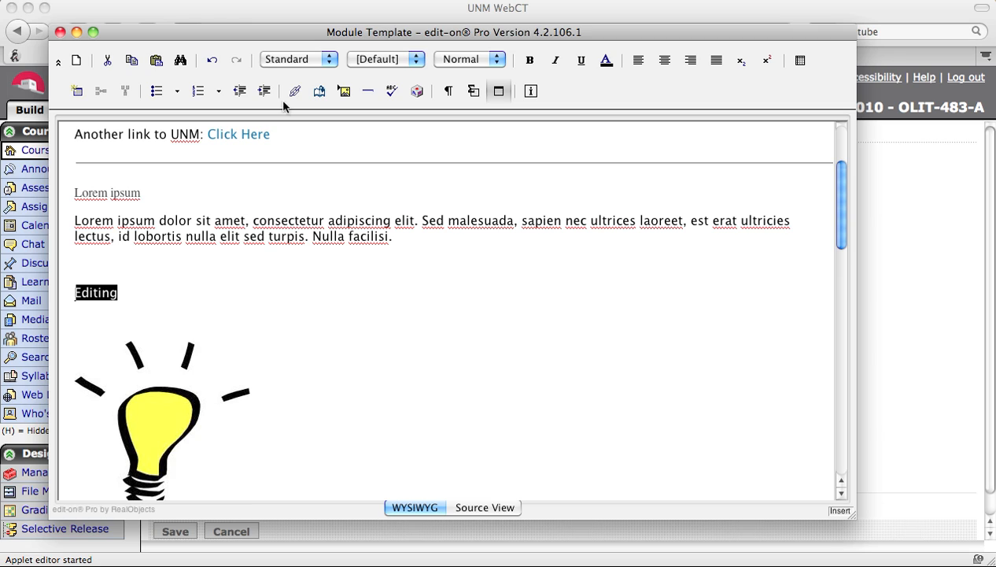
left_click(329, 61)
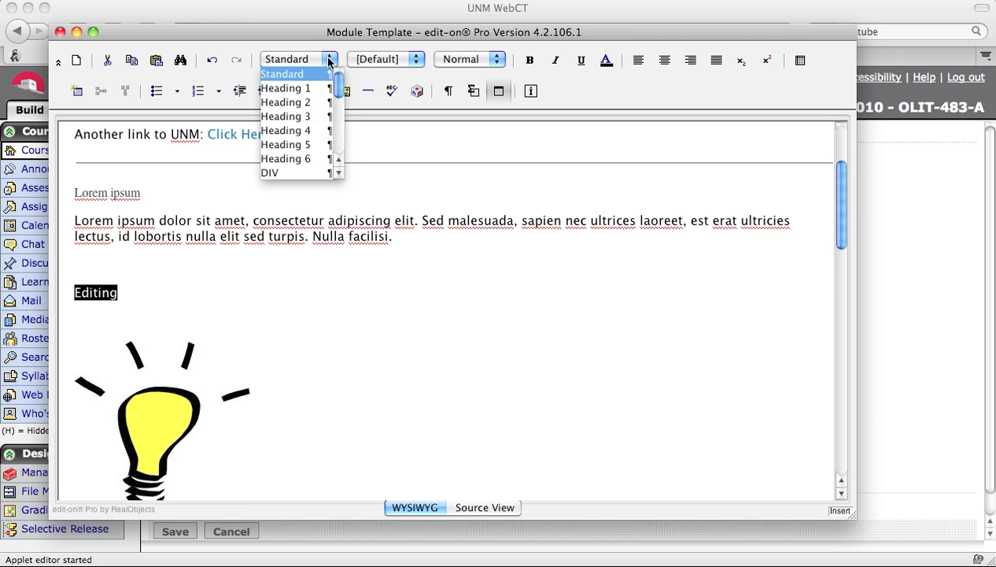
left_click(290, 89)
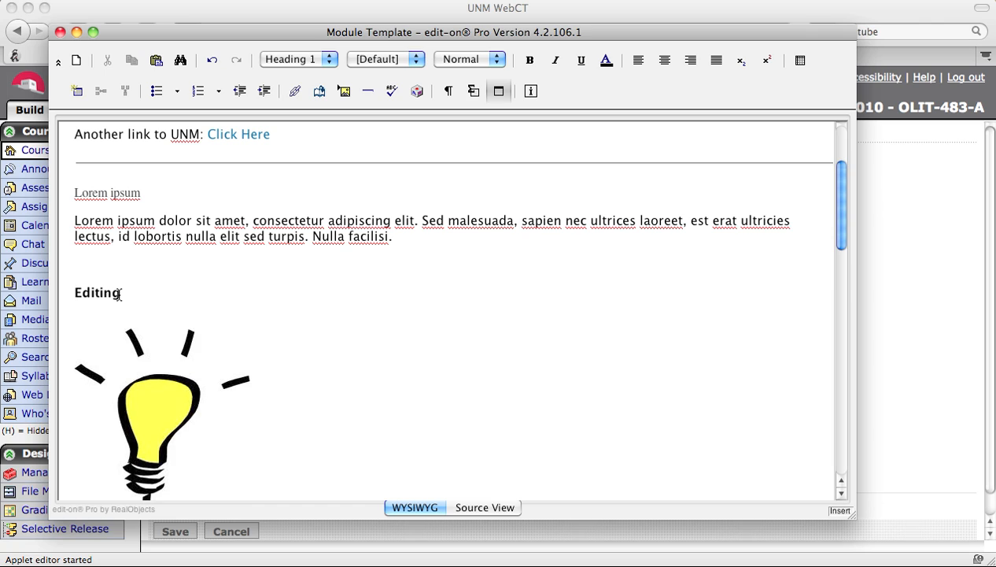
Add the body text "More text goes here." on a new line directly below the "Editing" heading.
left_click(126, 295)
key("Return")
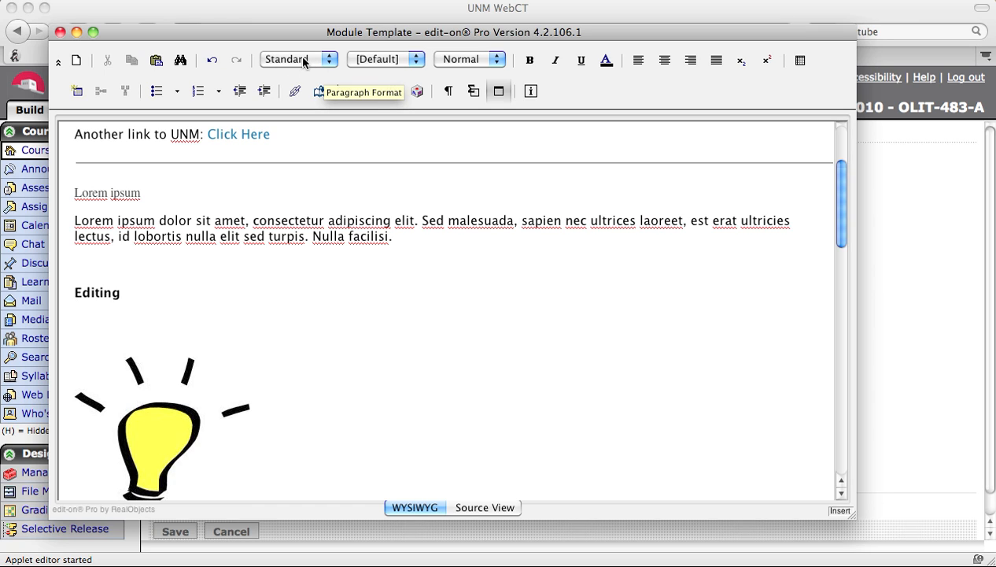
type("Mo")
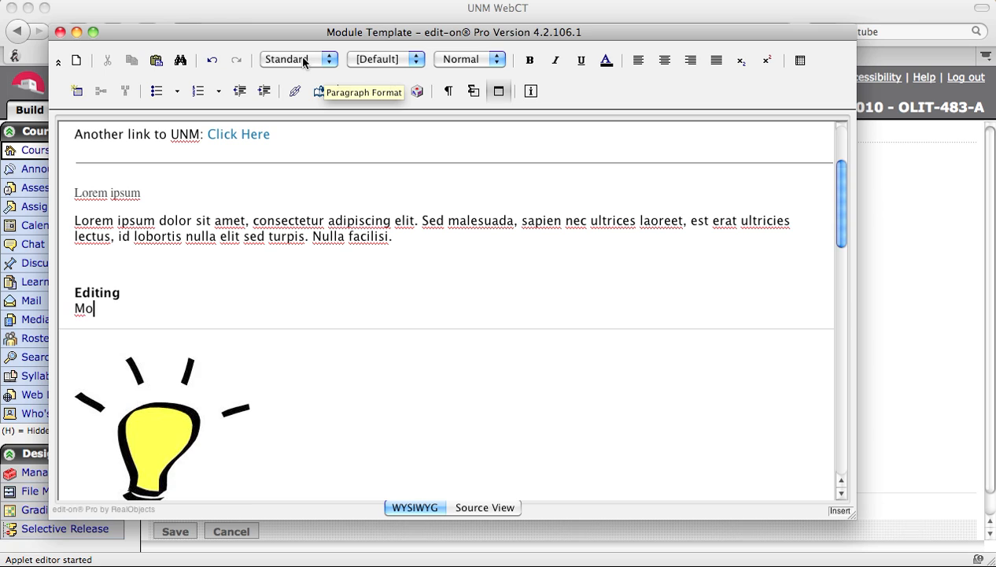
type("re text gows")
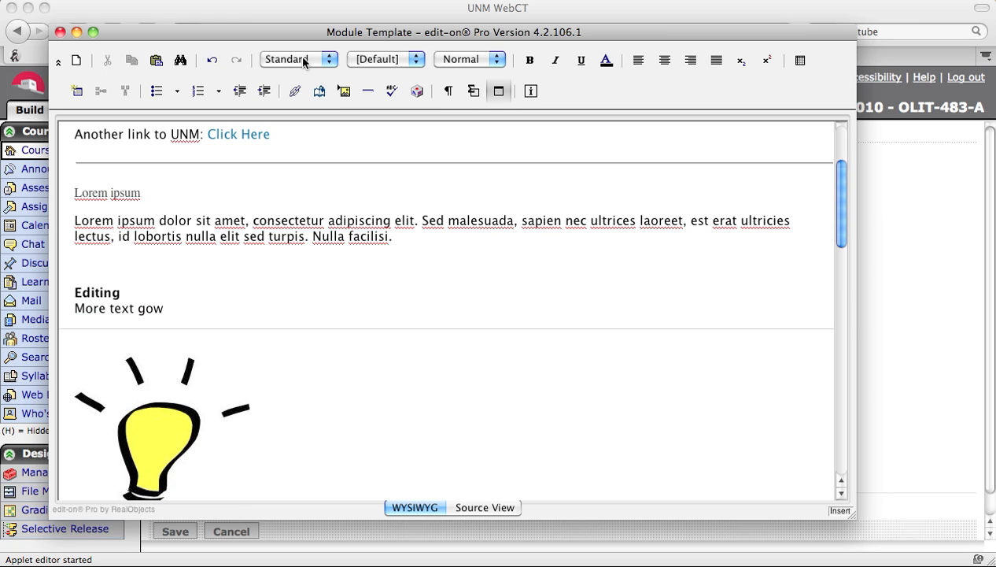
key("BackSpace")
key("BackSpace")
key("BackSpace")
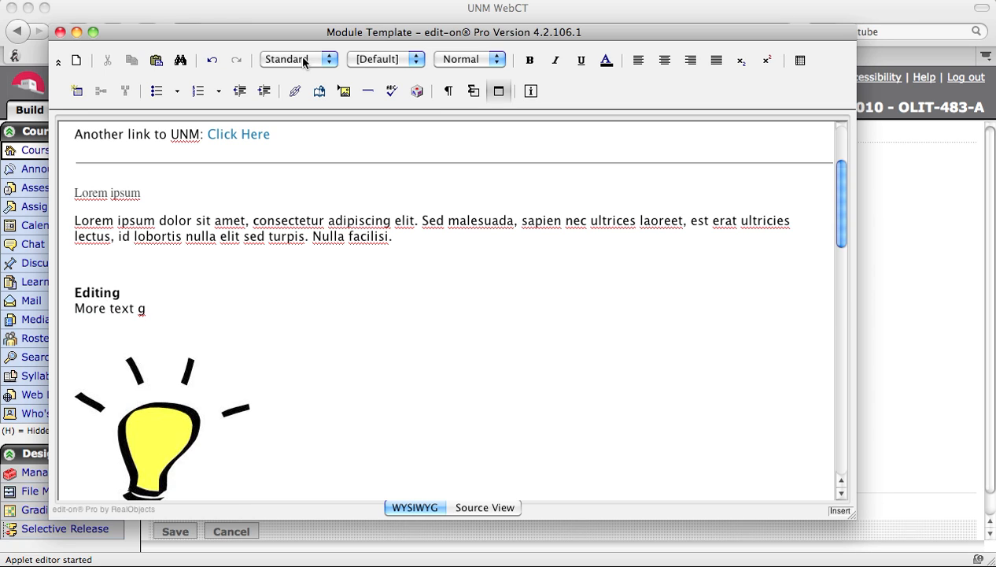
type("oes here.")
Review the available fonts, font sizes and text colors for the "More text goes here." line without applying any.
left_click_drag(204, 308, 69, 313)
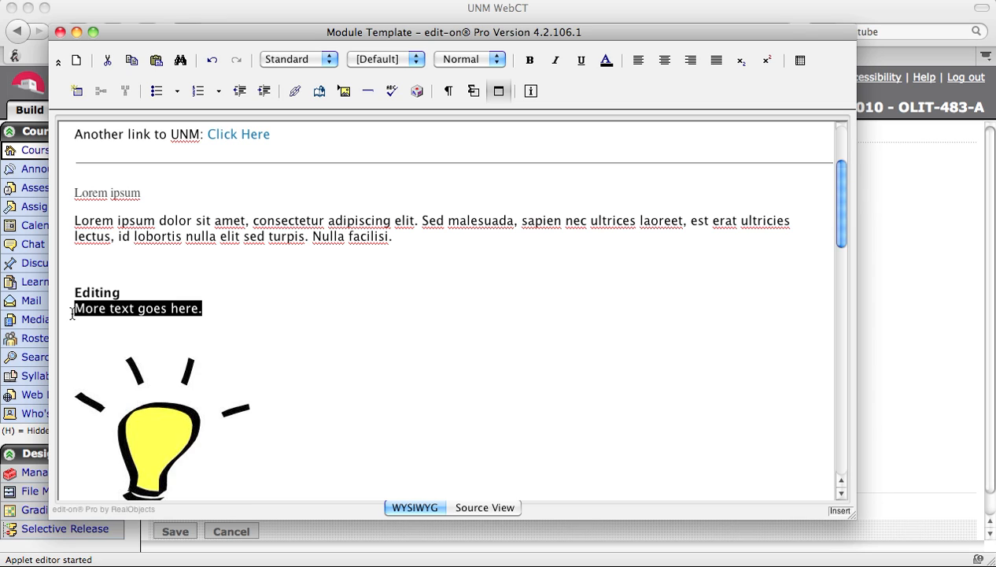
left_click(415, 58)
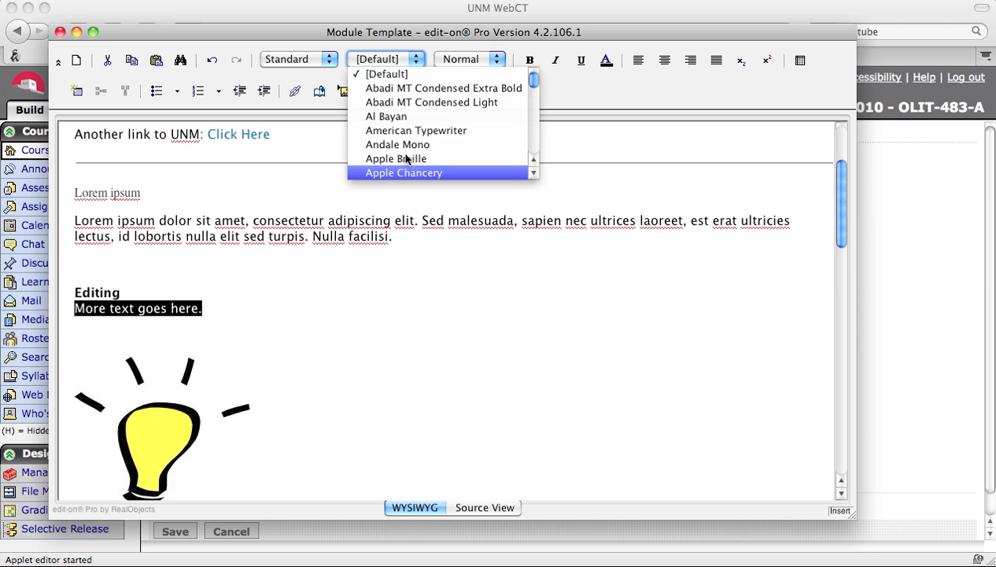
left_click(417, 58)
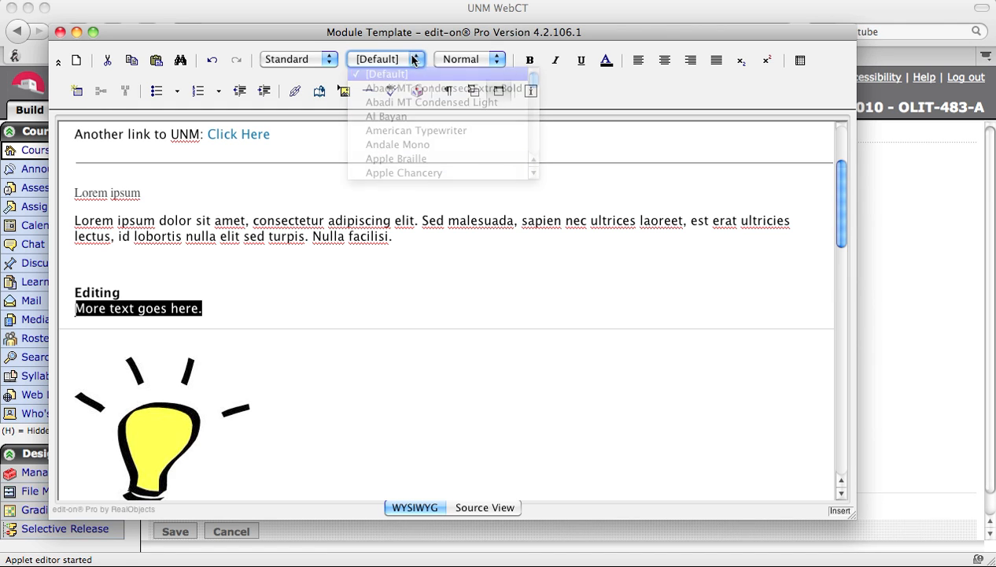
left_click(497, 60)
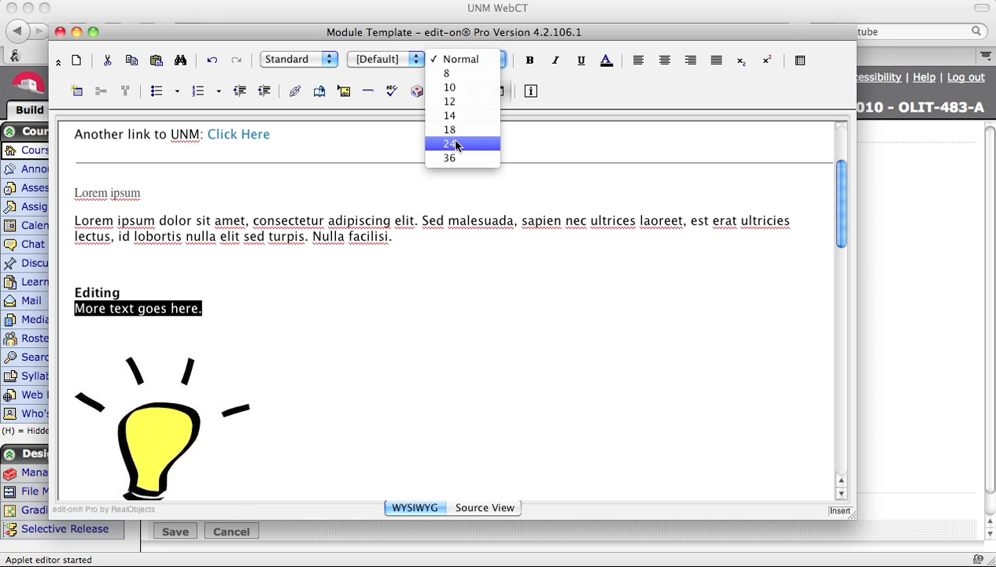
left_click(475, 61)
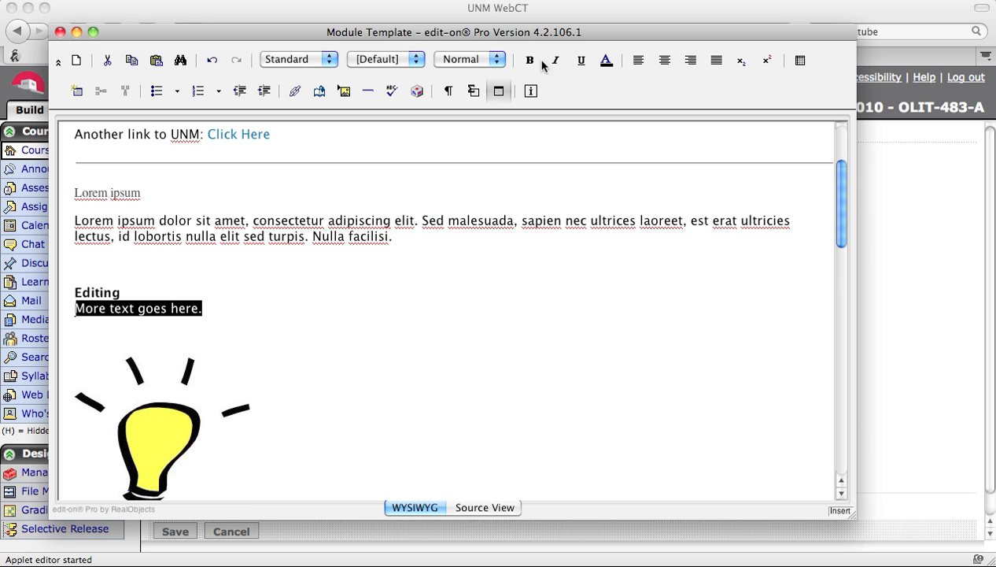
left_click(608, 62)
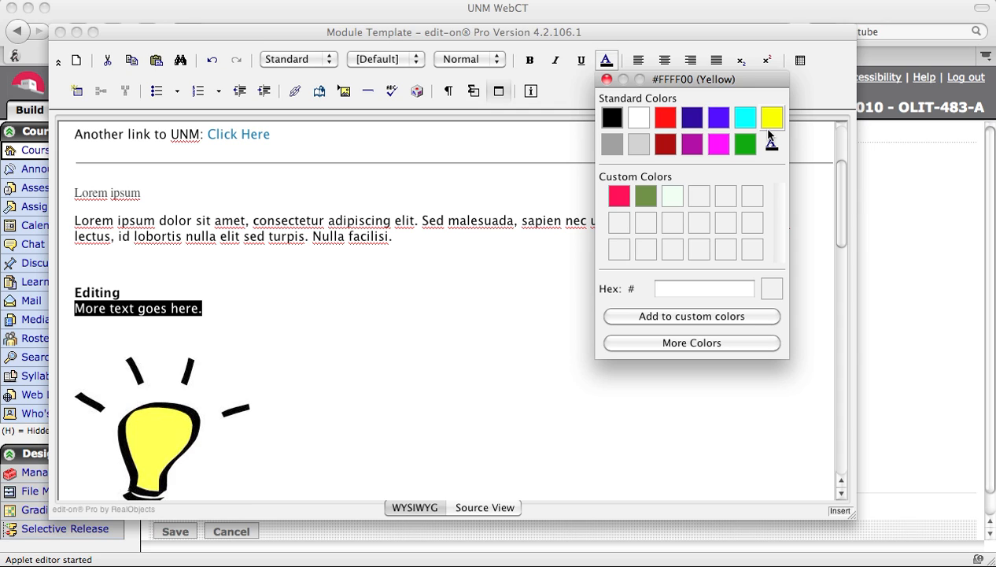
left_click(607, 79)
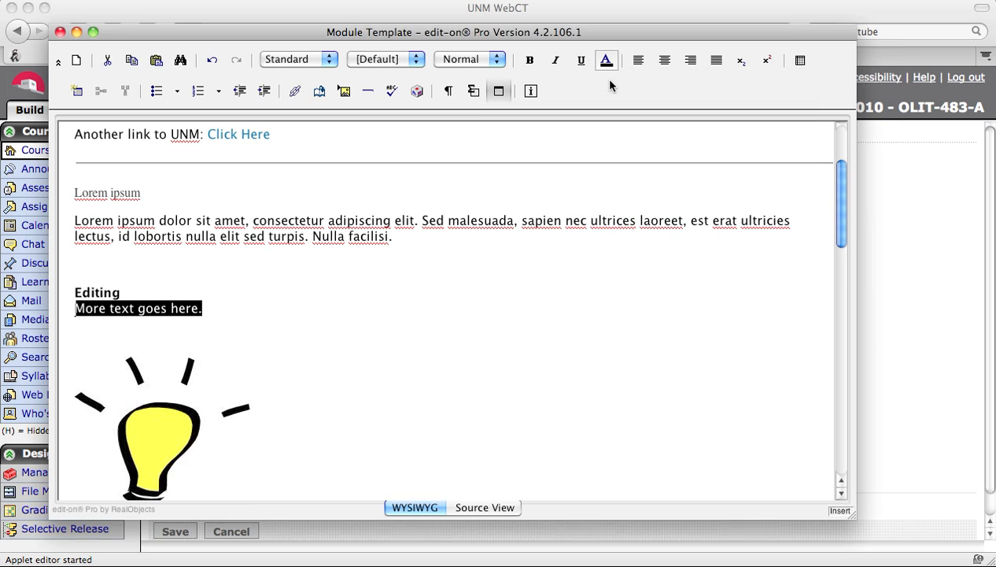
Center both the "More text goes here." line and the light bulb image below it.
left_click(663, 60)
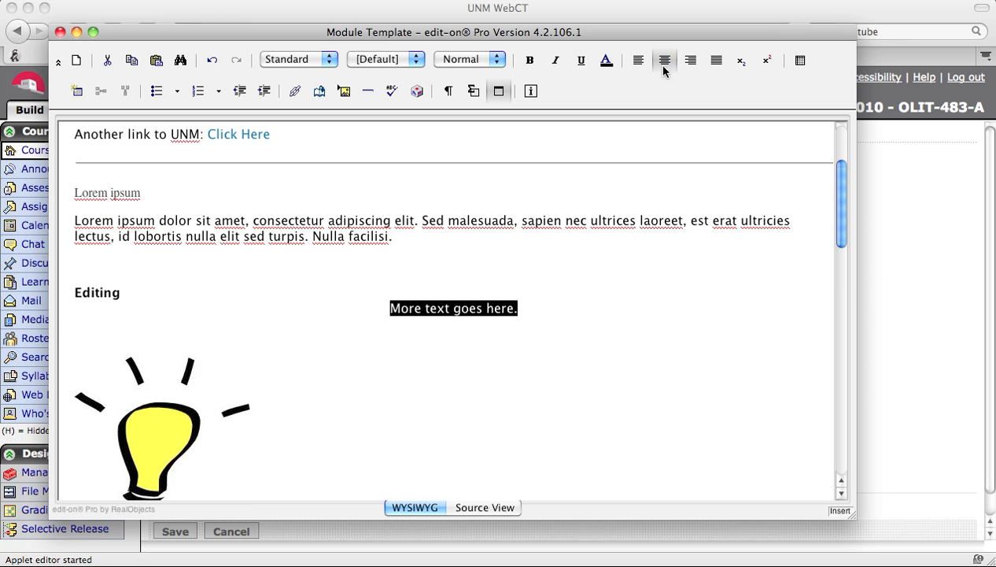
left_click(547, 340)
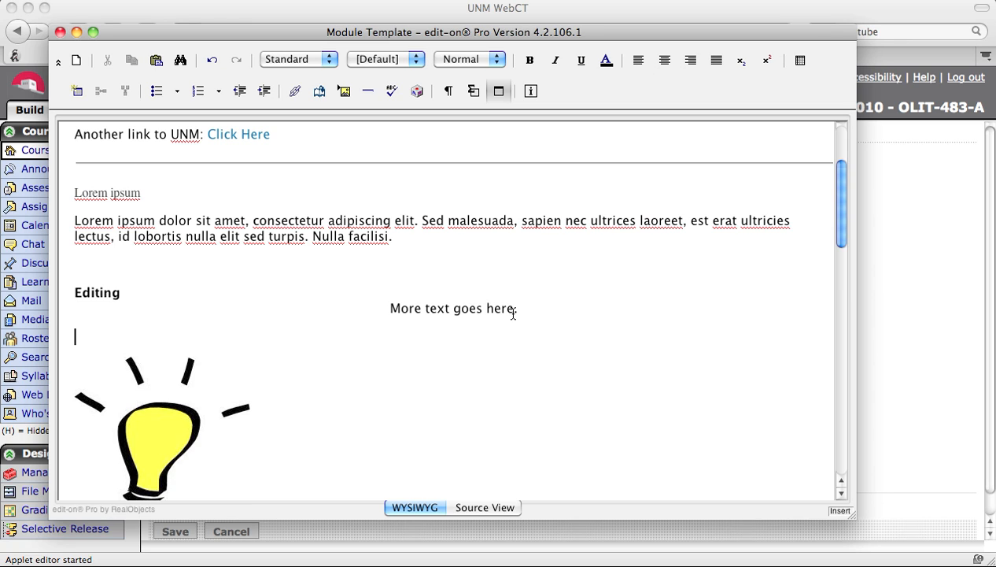
left_click(177, 409)
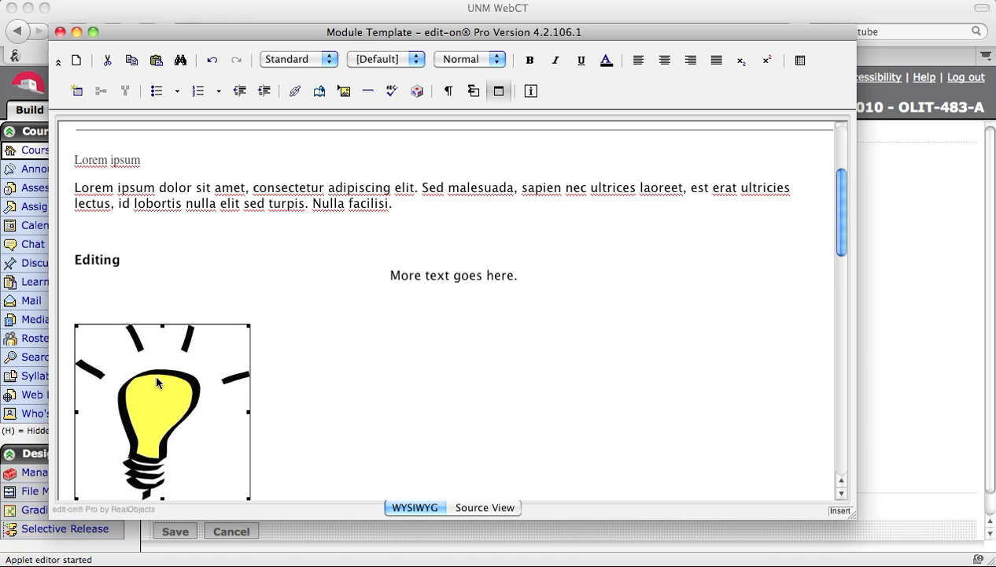
left_click(665, 61)
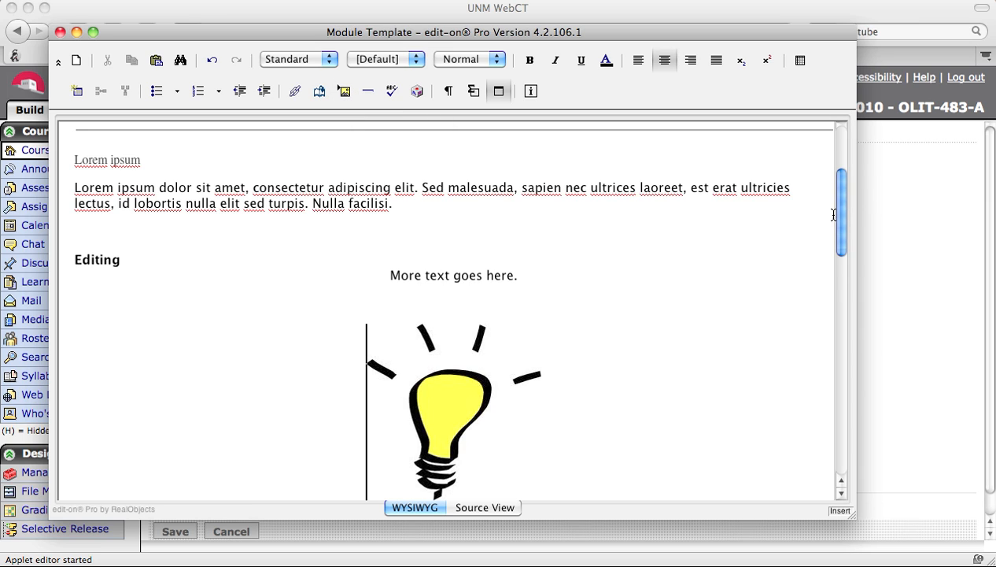
Insert a horizontal line on a new line between the light bulb image and the One, Two, Three bulleted list.
left_click_drag(838, 212, 839, 245)
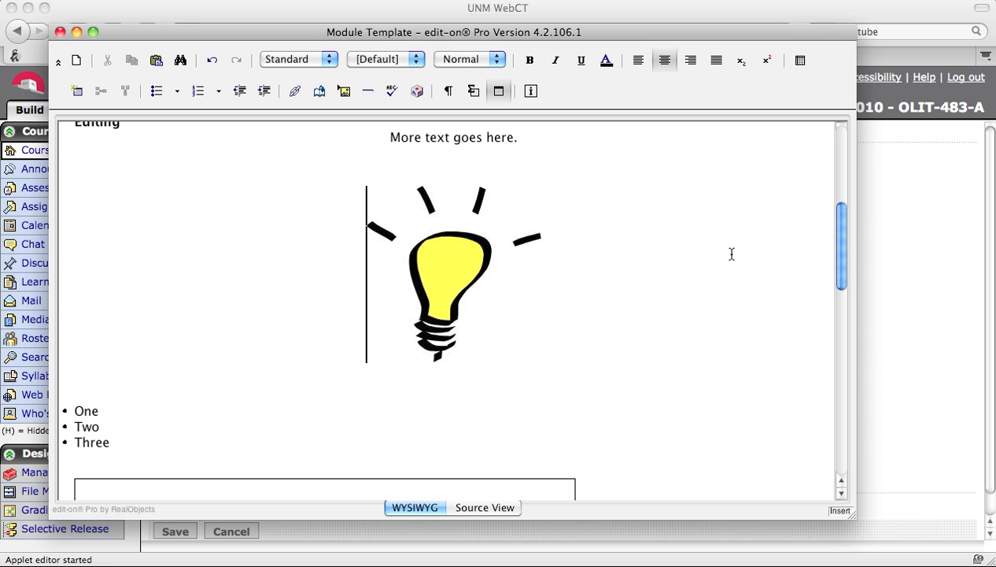
key("Return")
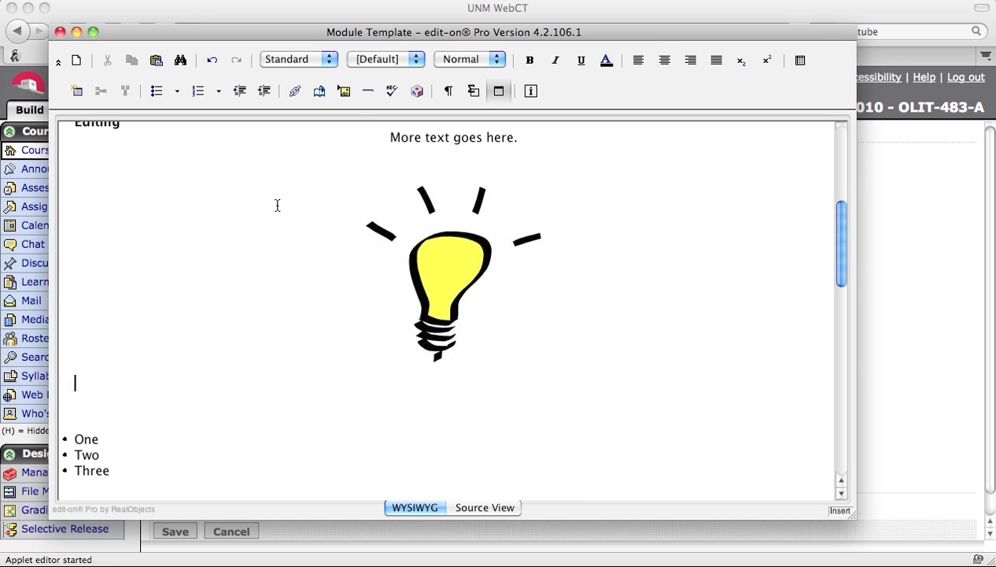
left_click(367, 92)
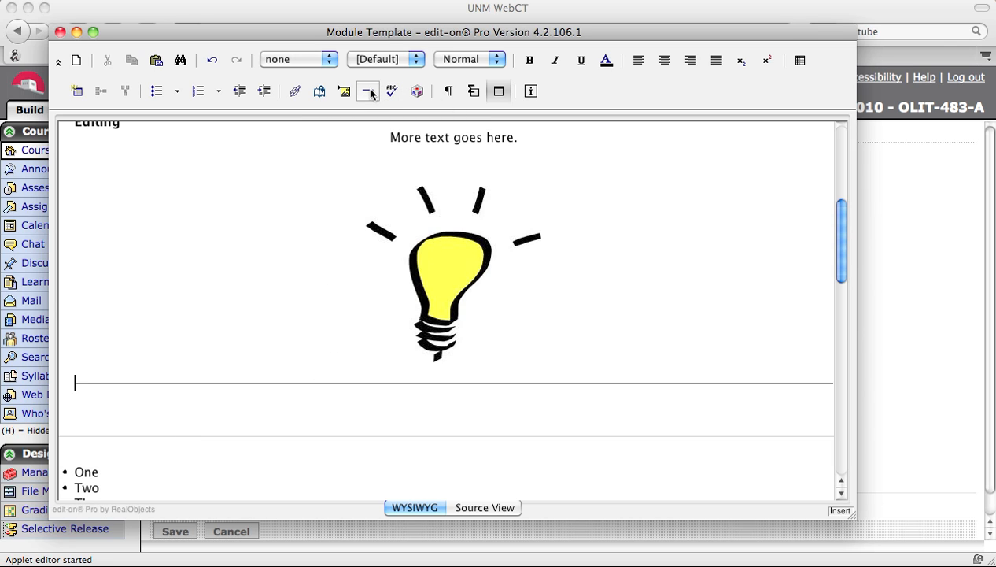
left_click(419, 94)
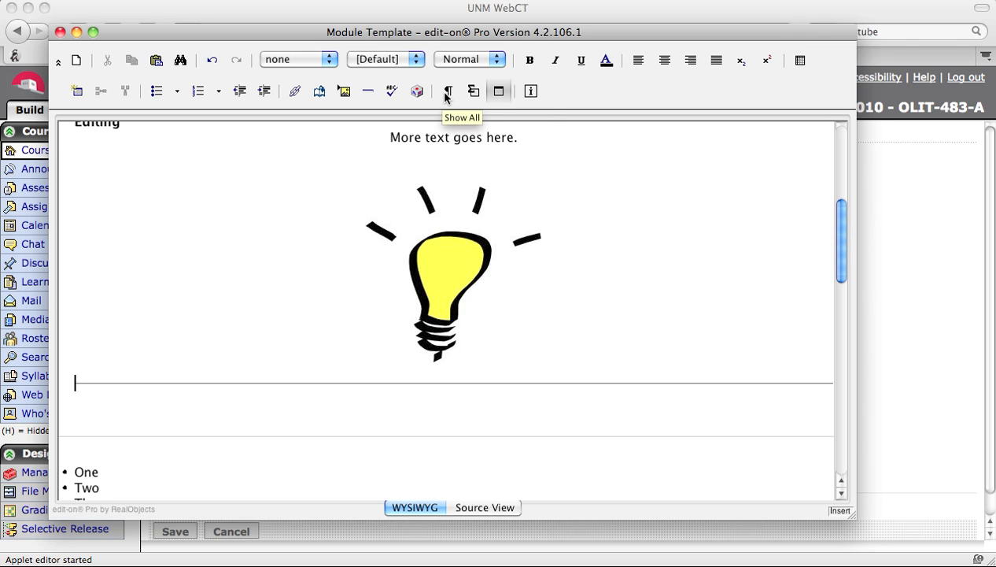
left_click(499, 92)
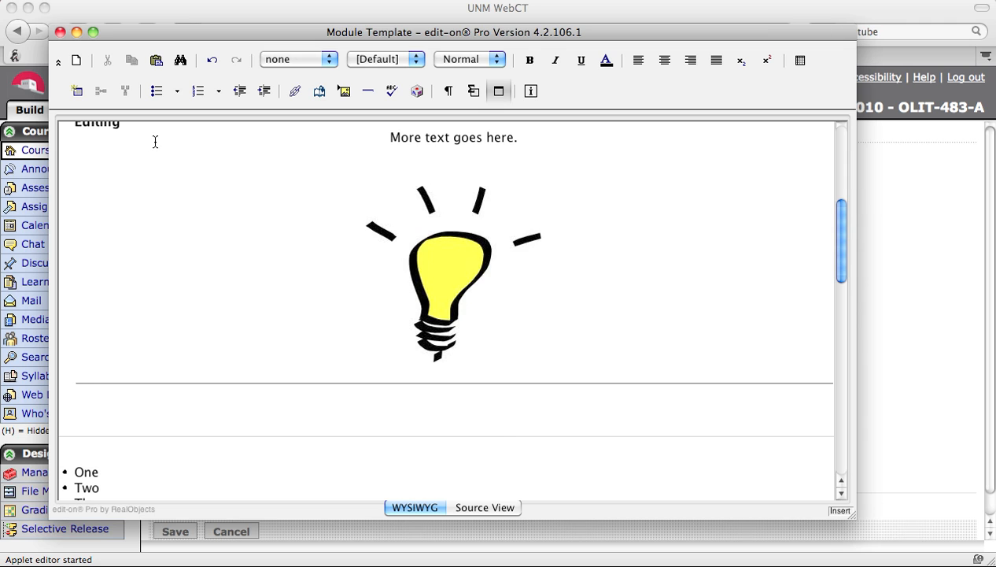
Close the pop-out HTML editor window and save the edited Start Here page.
left_click(61, 32)
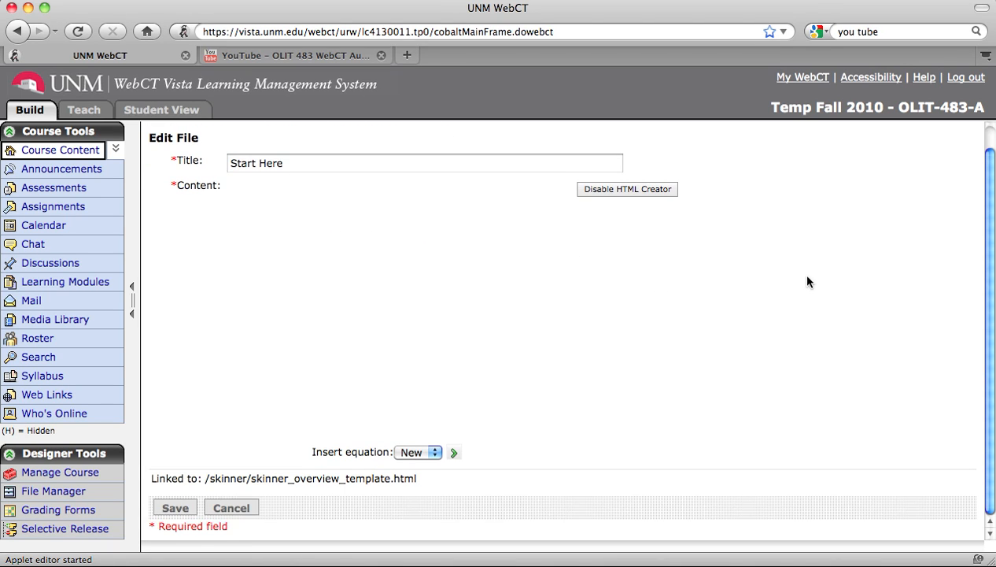
left_click(174, 507)
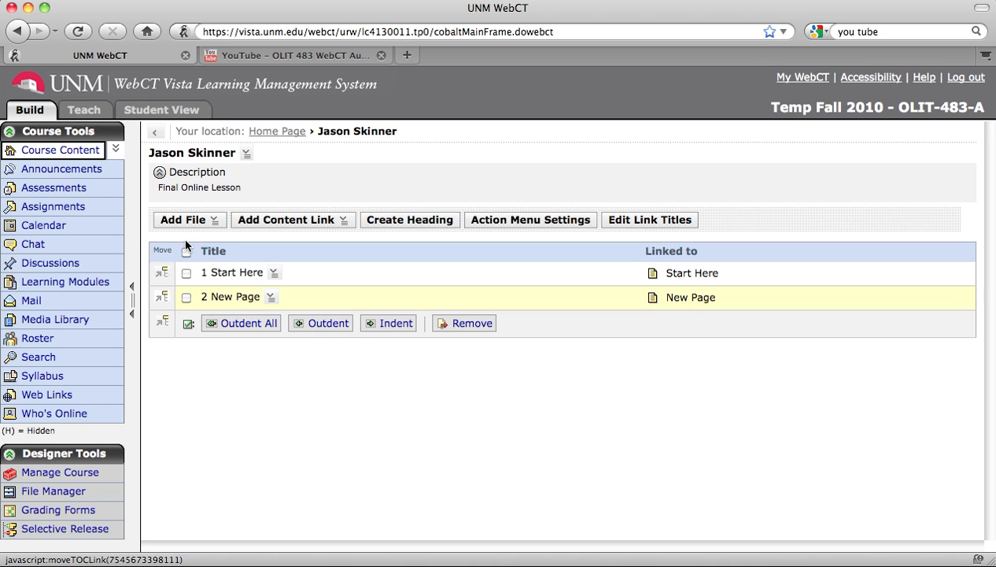
Review the Start Here page of the demo lesson in the Teach view from heading to light bulb image, and return to the Build view.
left_click(85, 109)
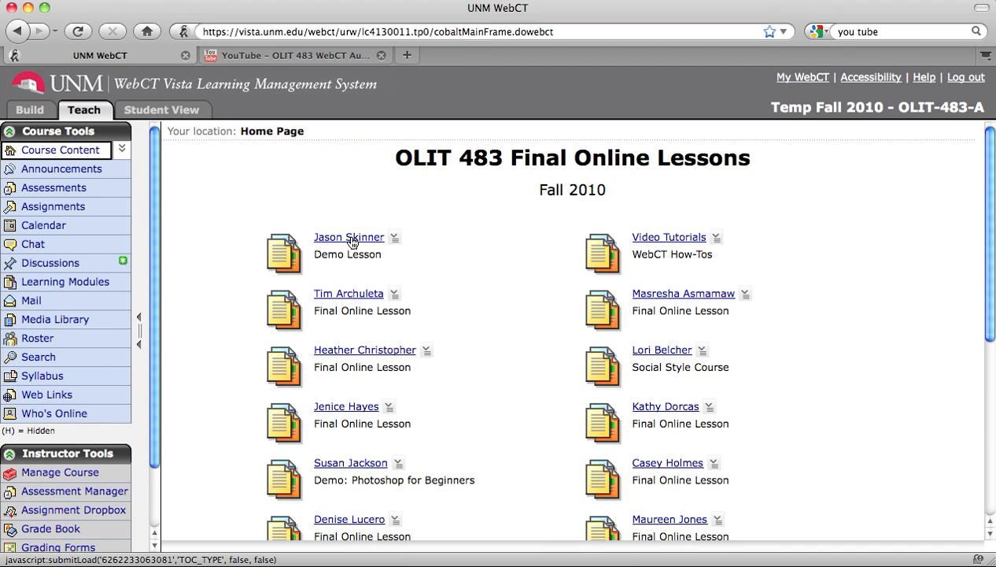
left_click(348, 237)
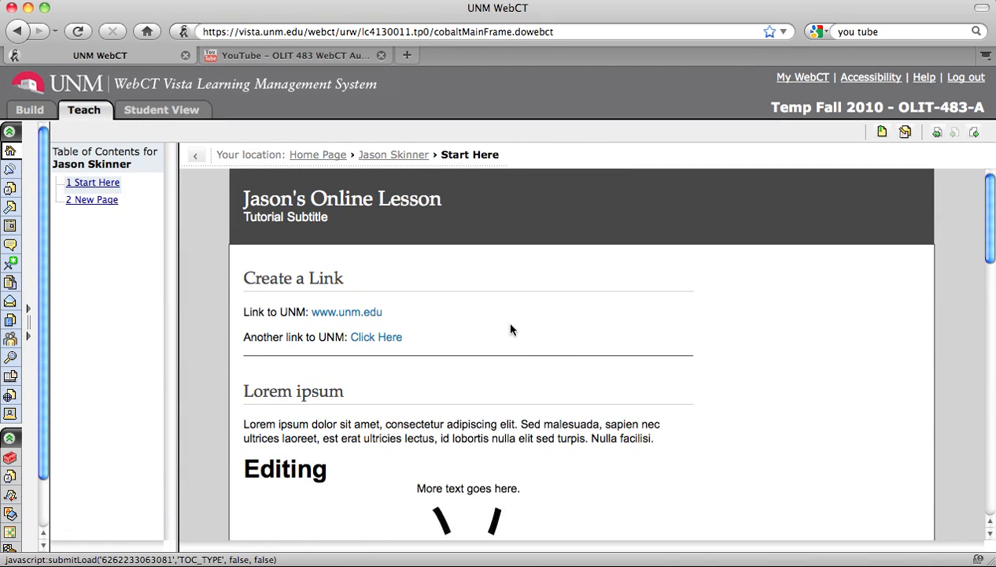
scroll(549, 369, "down", 1)
scroll(549, 372, "down", 4)
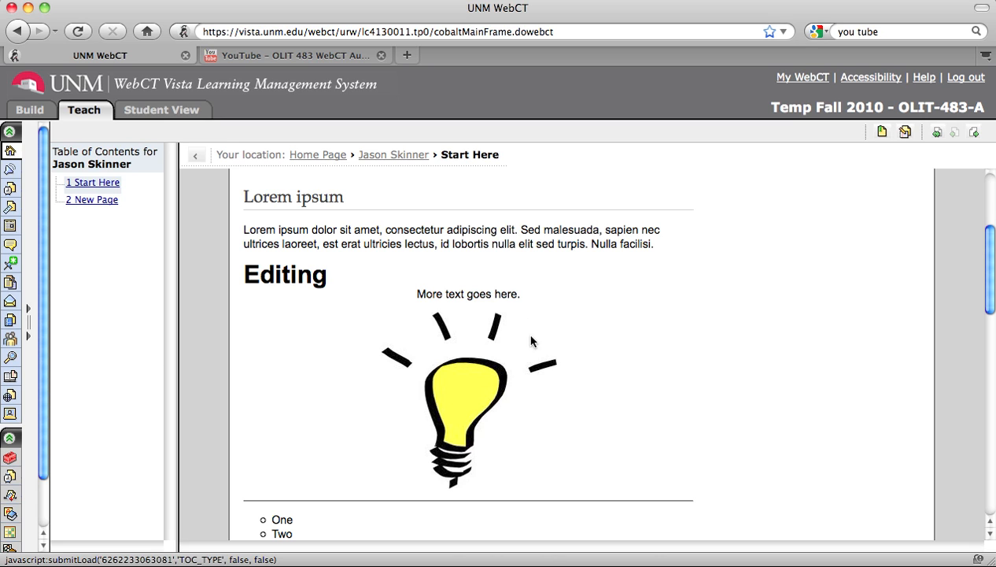
scroll(571, 402, "up", 4)
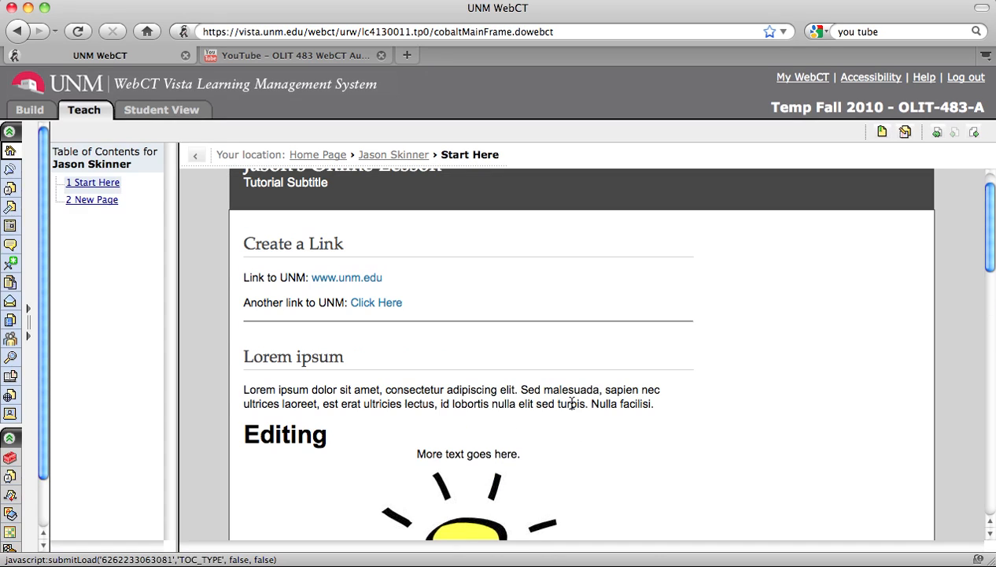
scroll(452, 271, "up", 1)
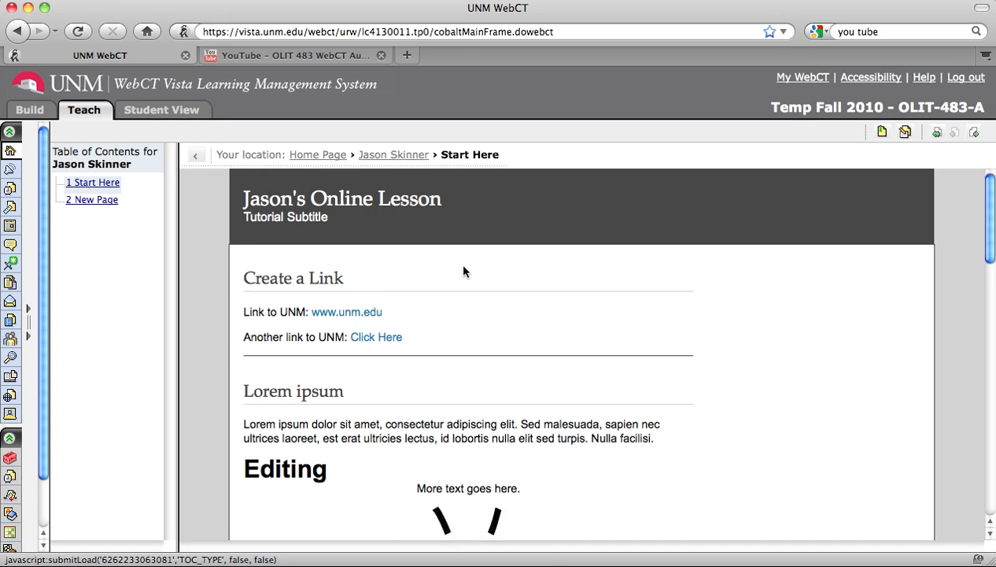
left_click(32, 114)
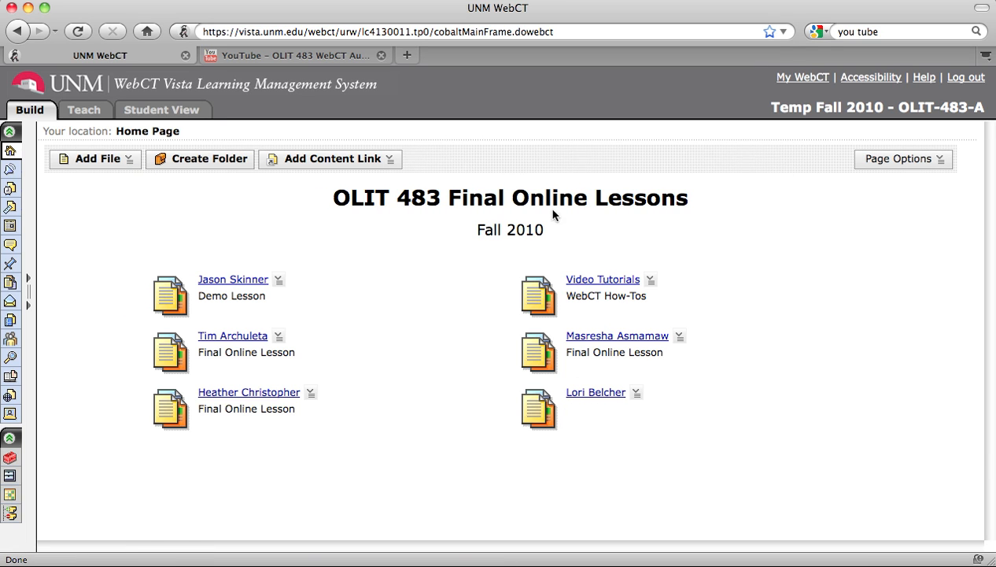